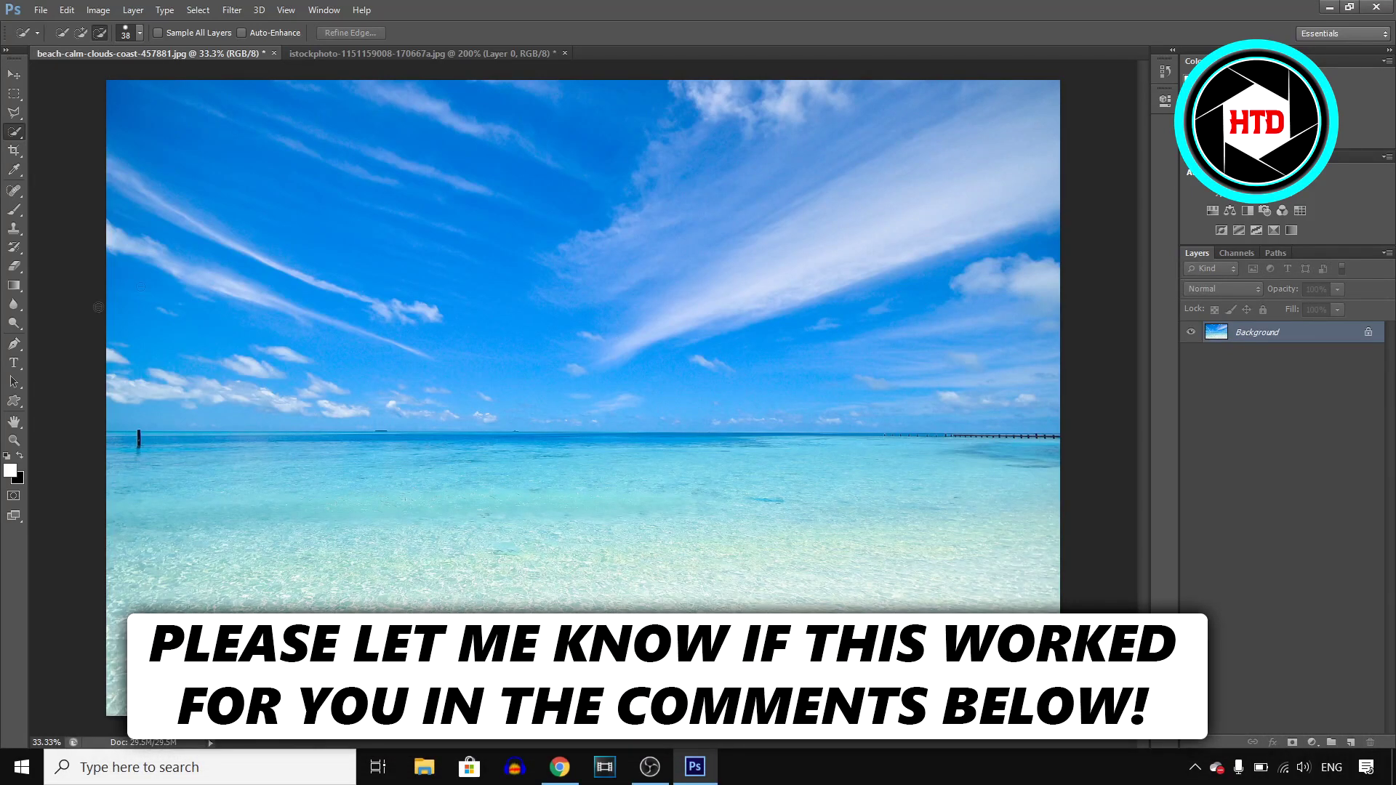
- Check Photoshop's font list, then open DaFont from the Google results for DAFONT
click(14, 362)
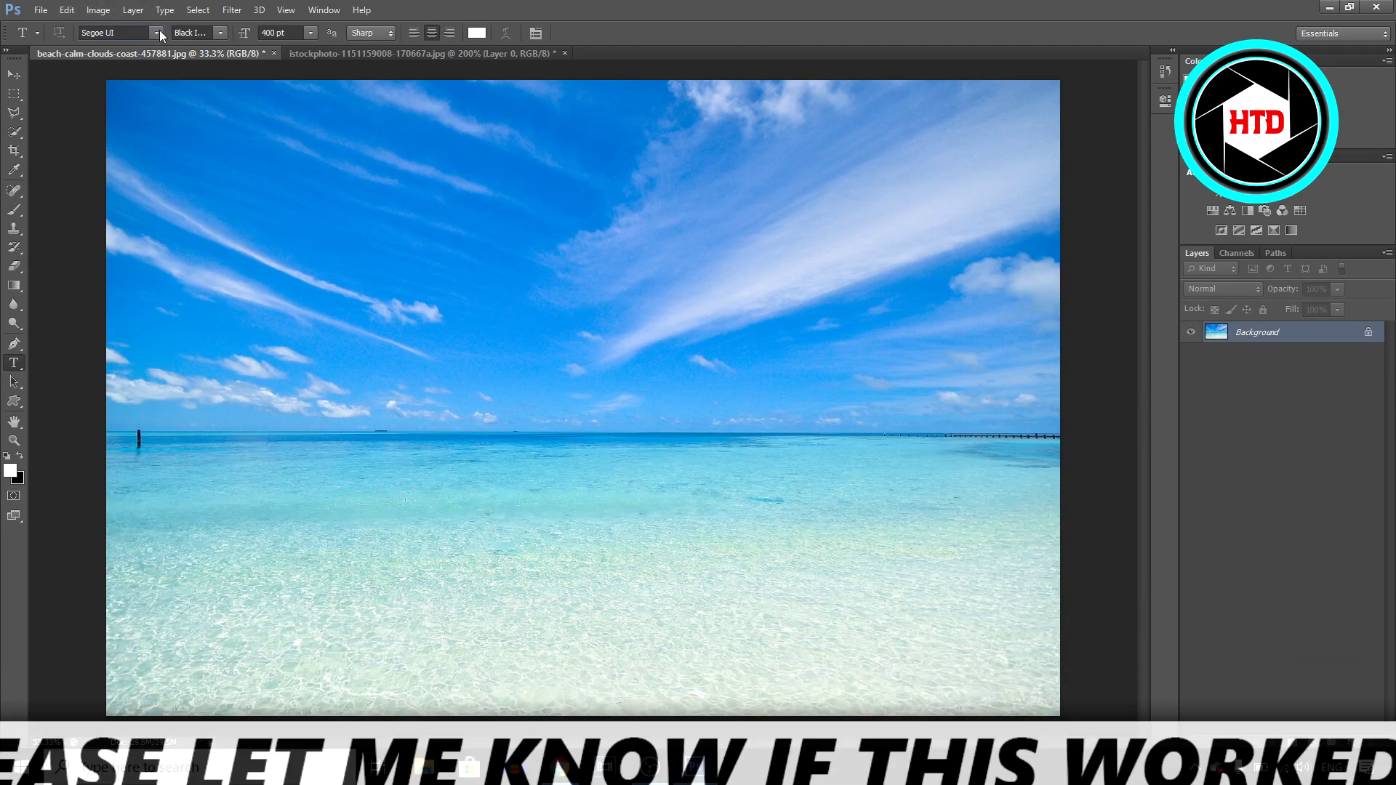
click(156, 32)
scroll(160, 227, up, 5)
key(Escape)
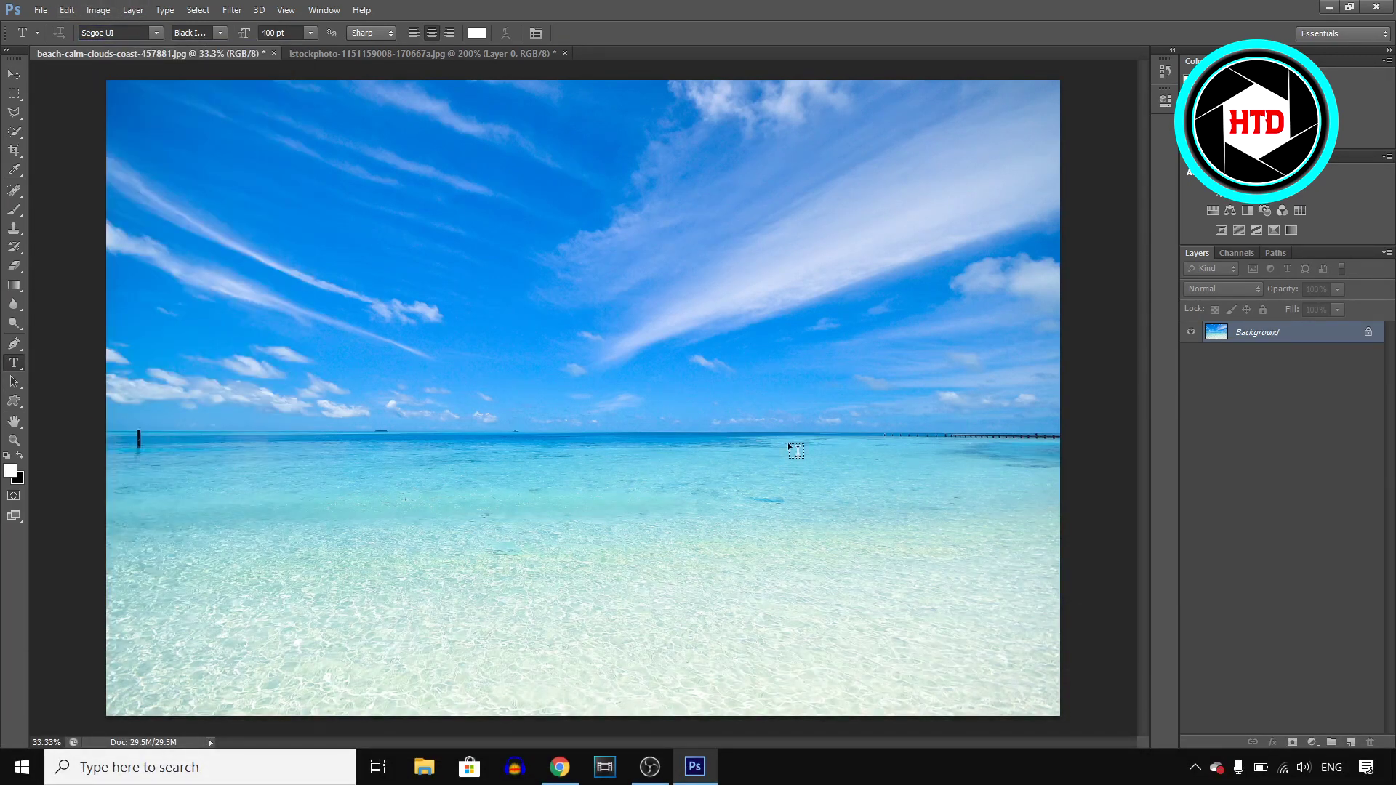
click(558, 767)
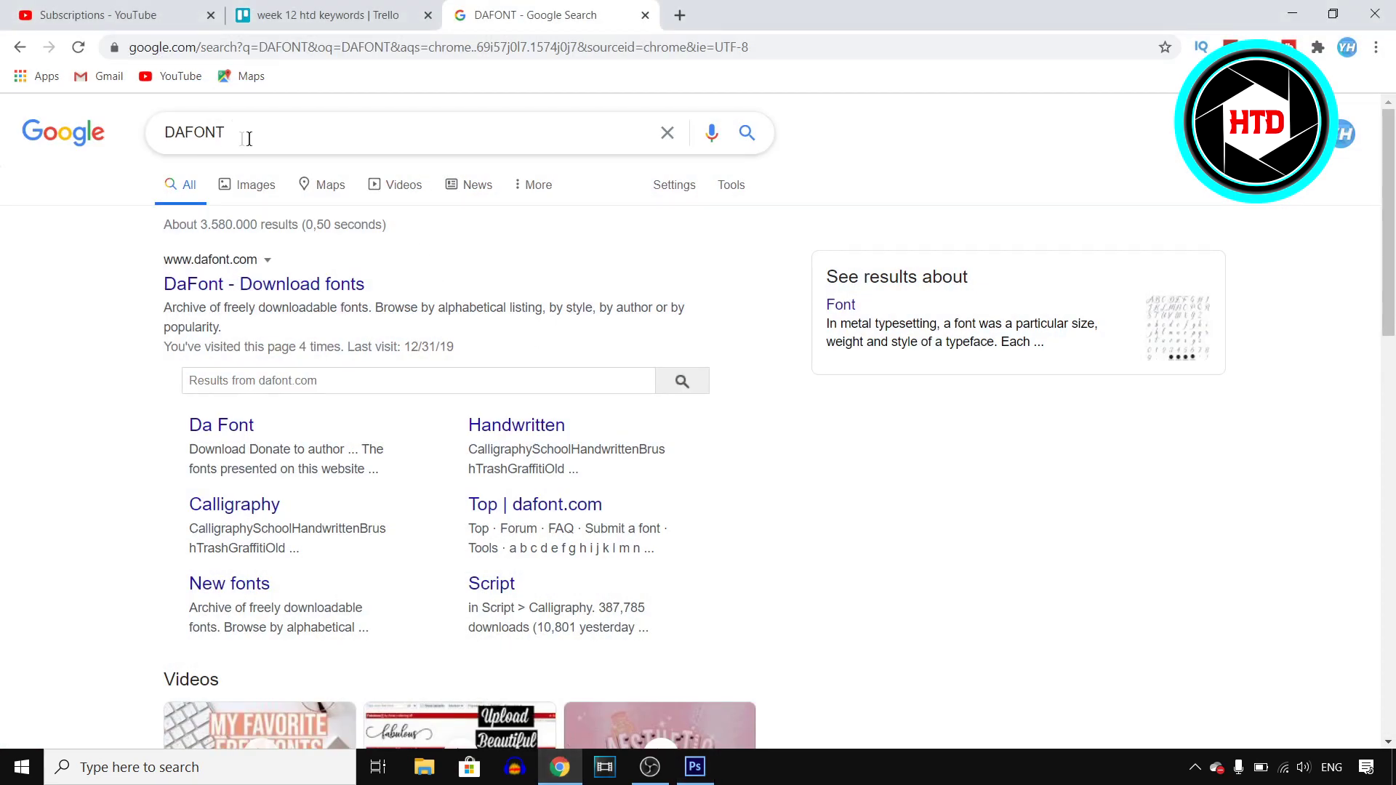
click(325, 286)
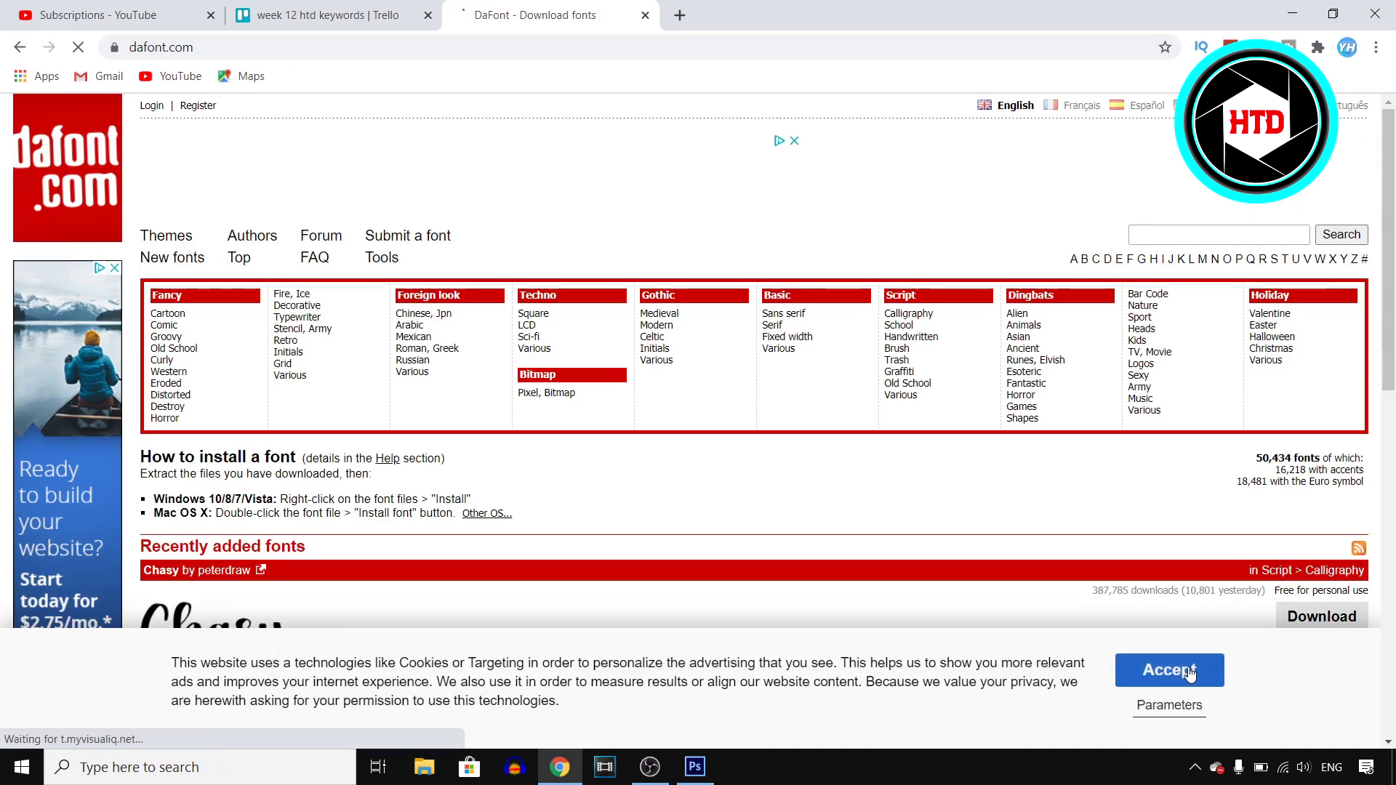
- Accept DaFont's cookie notice and download the Broken font by Picatype Design Studio
click(1169, 671)
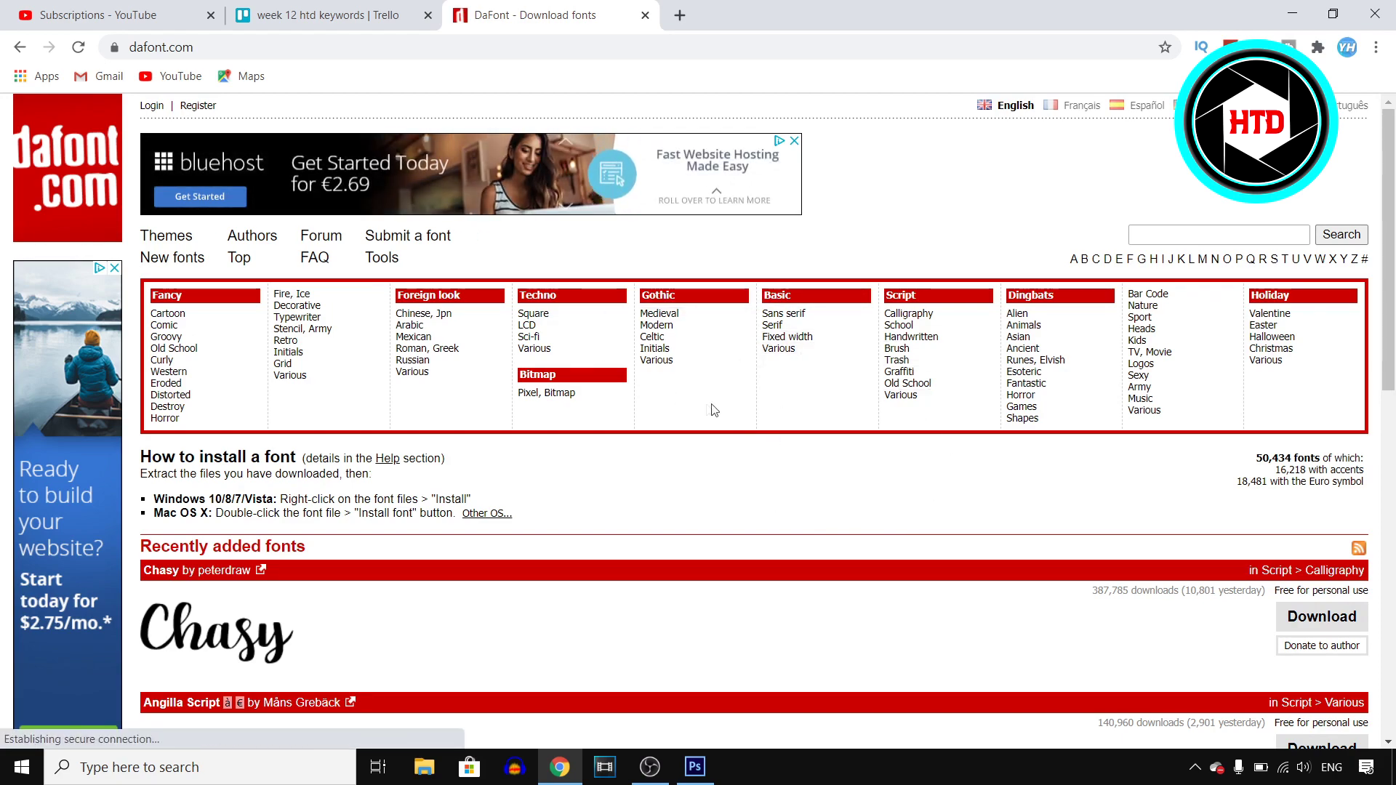
scroll(711, 408, down, 5)
scroll(711, 426, down, 8)
scroll(711, 425, up, 10)
scroll(447, 269, up, 1)
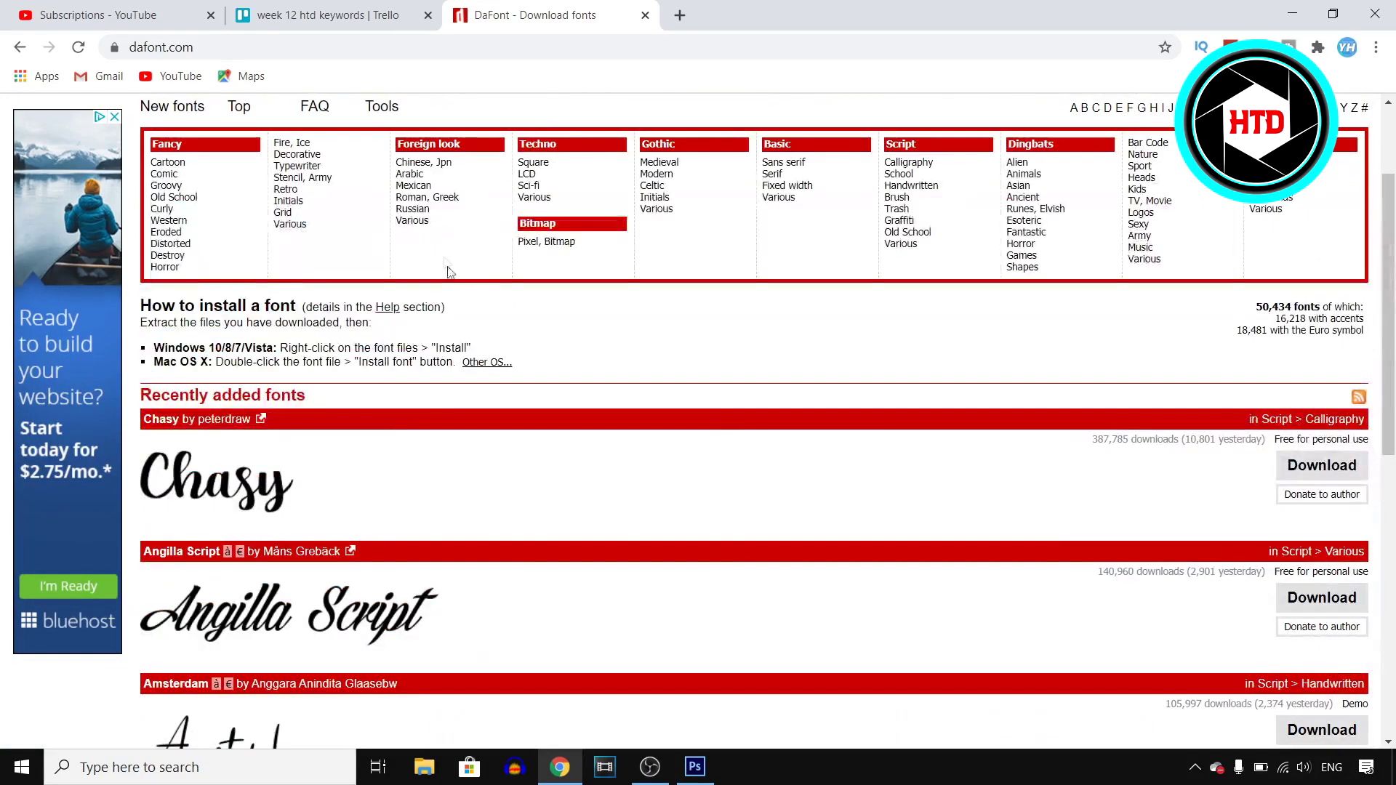
scroll(447, 270, up, 2)
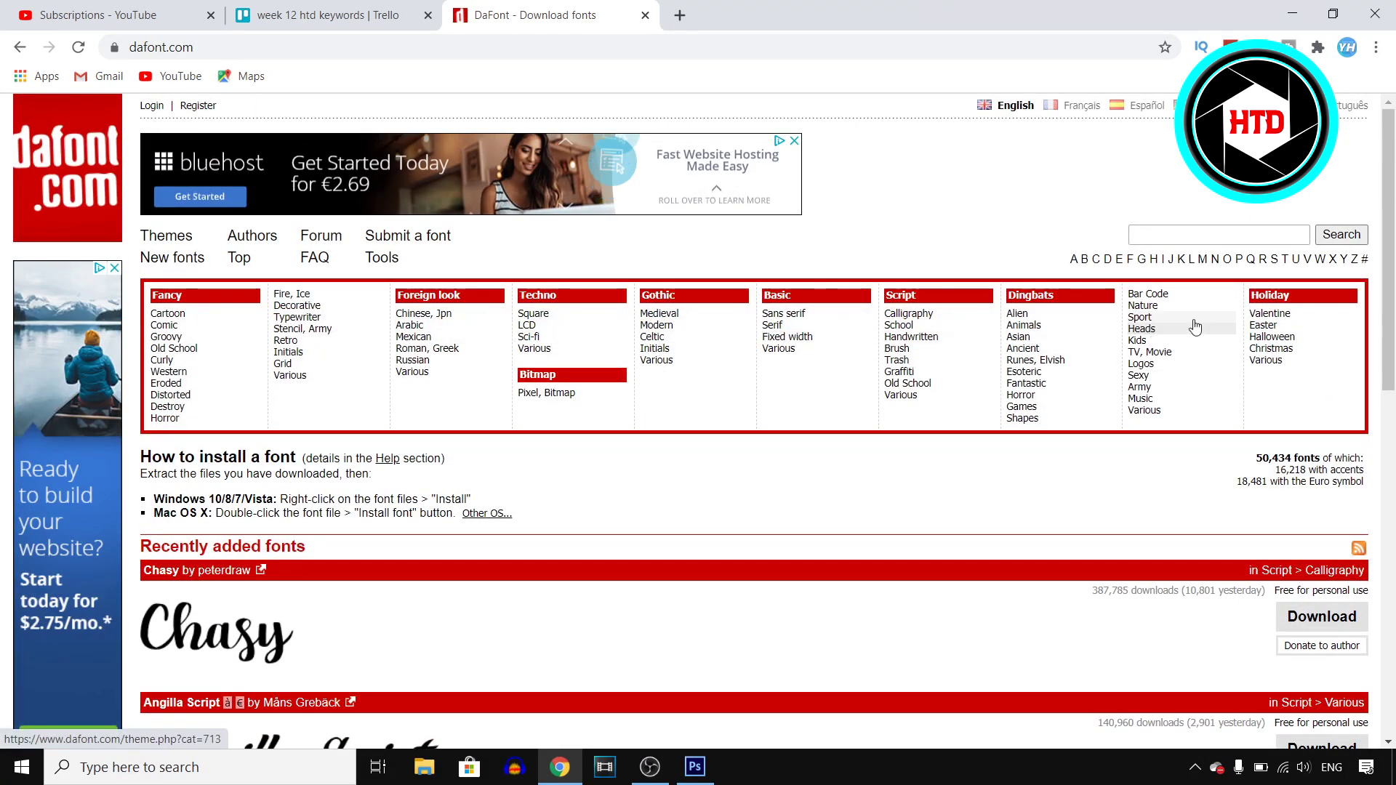
scroll(971, 394, down, 10)
scroll(971, 395, down, 3)
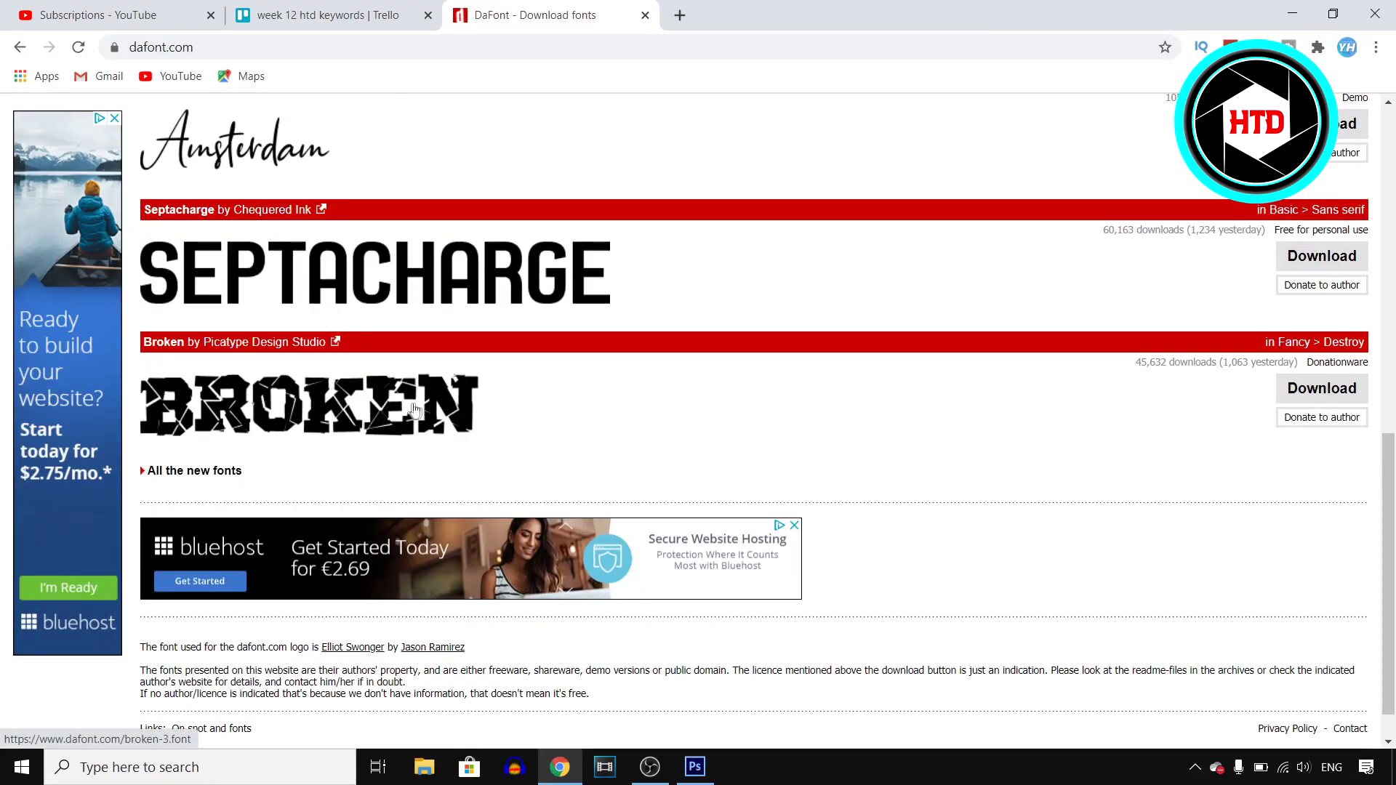
click(1349, 389)
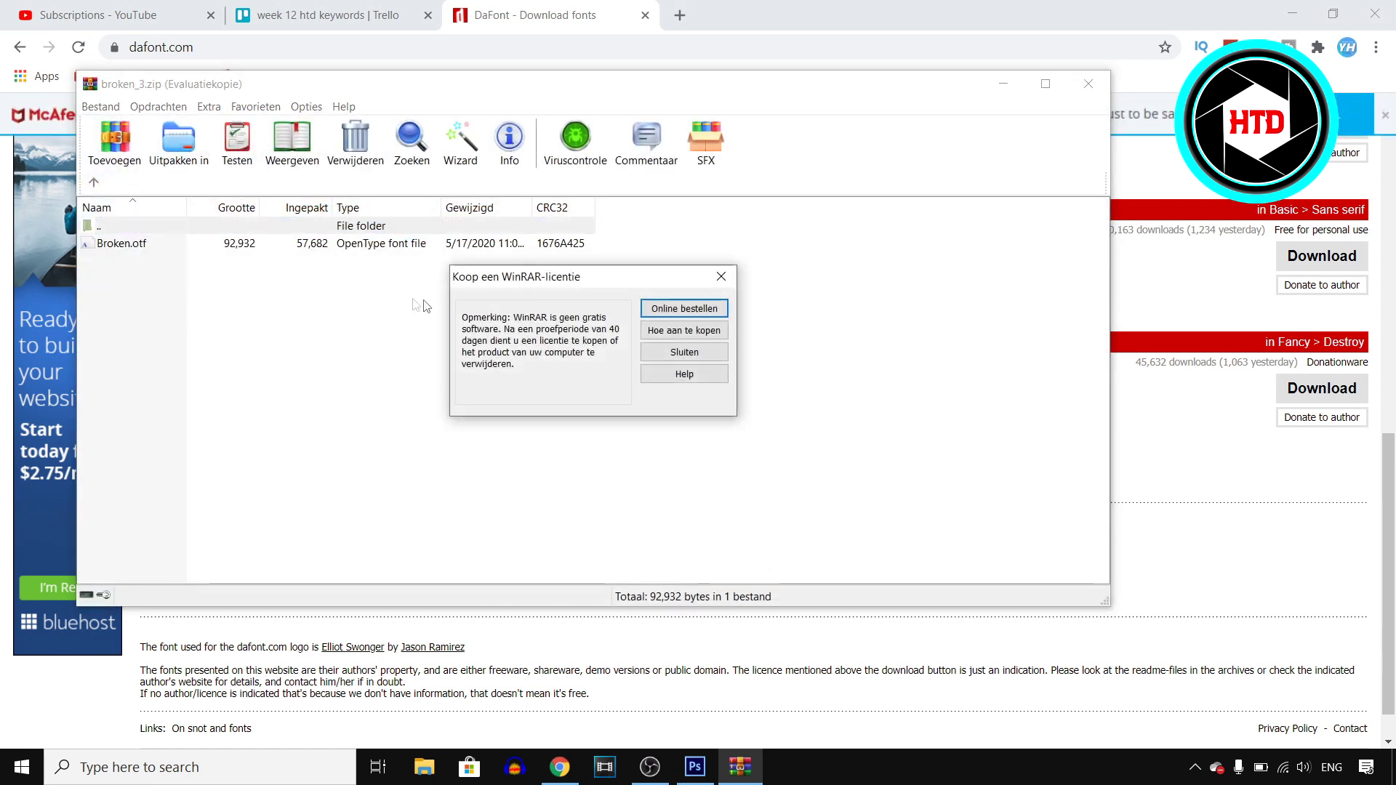
- Dismiss WinRAR's license reminder and preview Broken.otf from broken_3.zip in Downloads
click(705, 357)
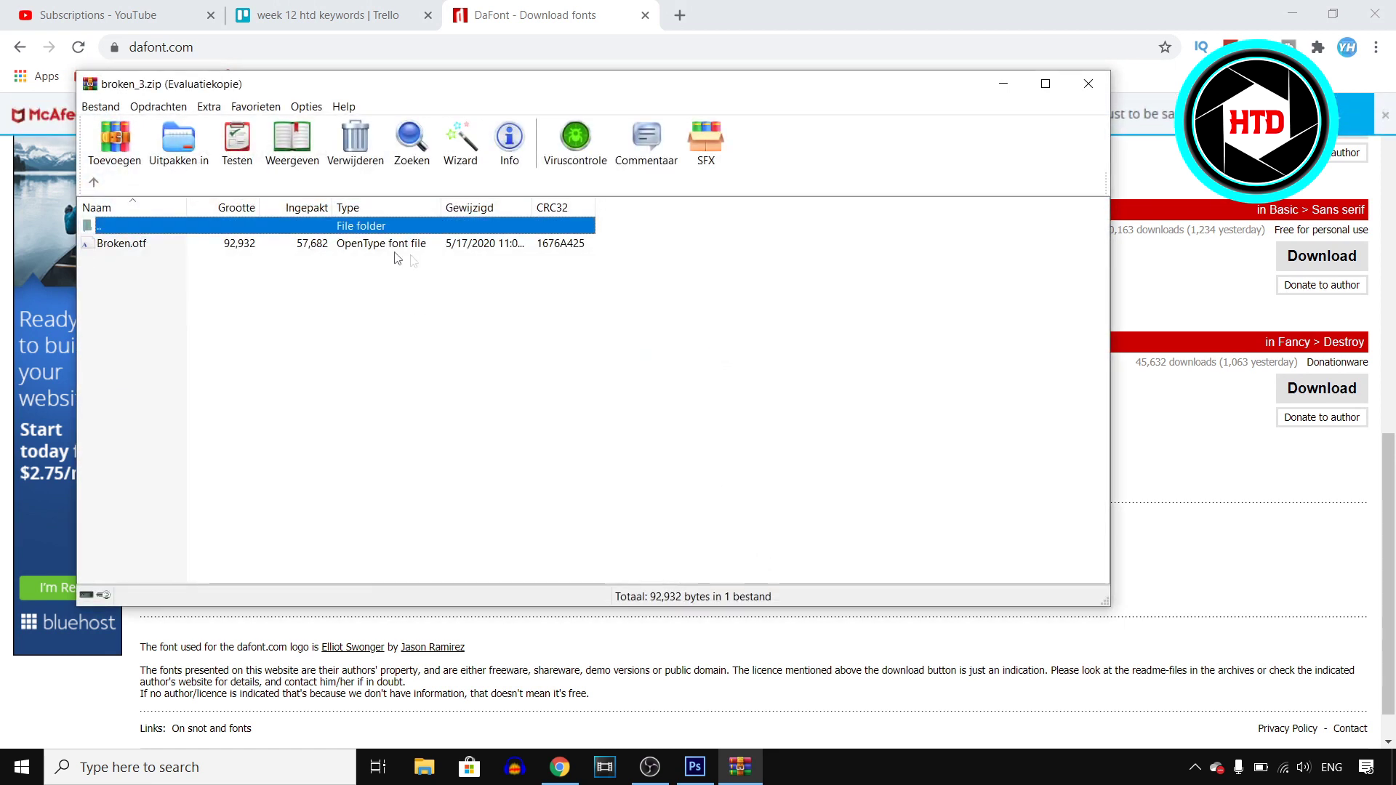
double_click(349, 226)
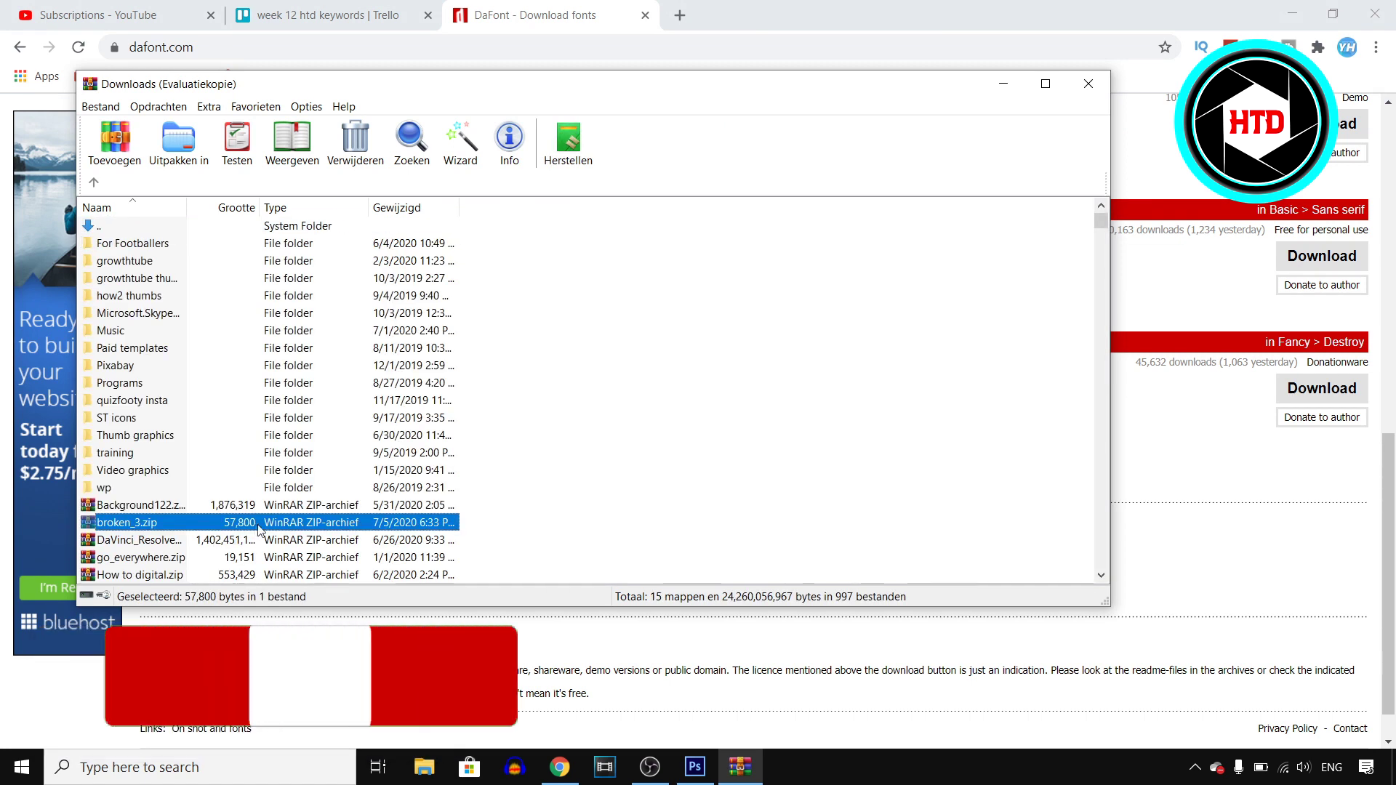
double_click(278, 525)
click(259, 244)
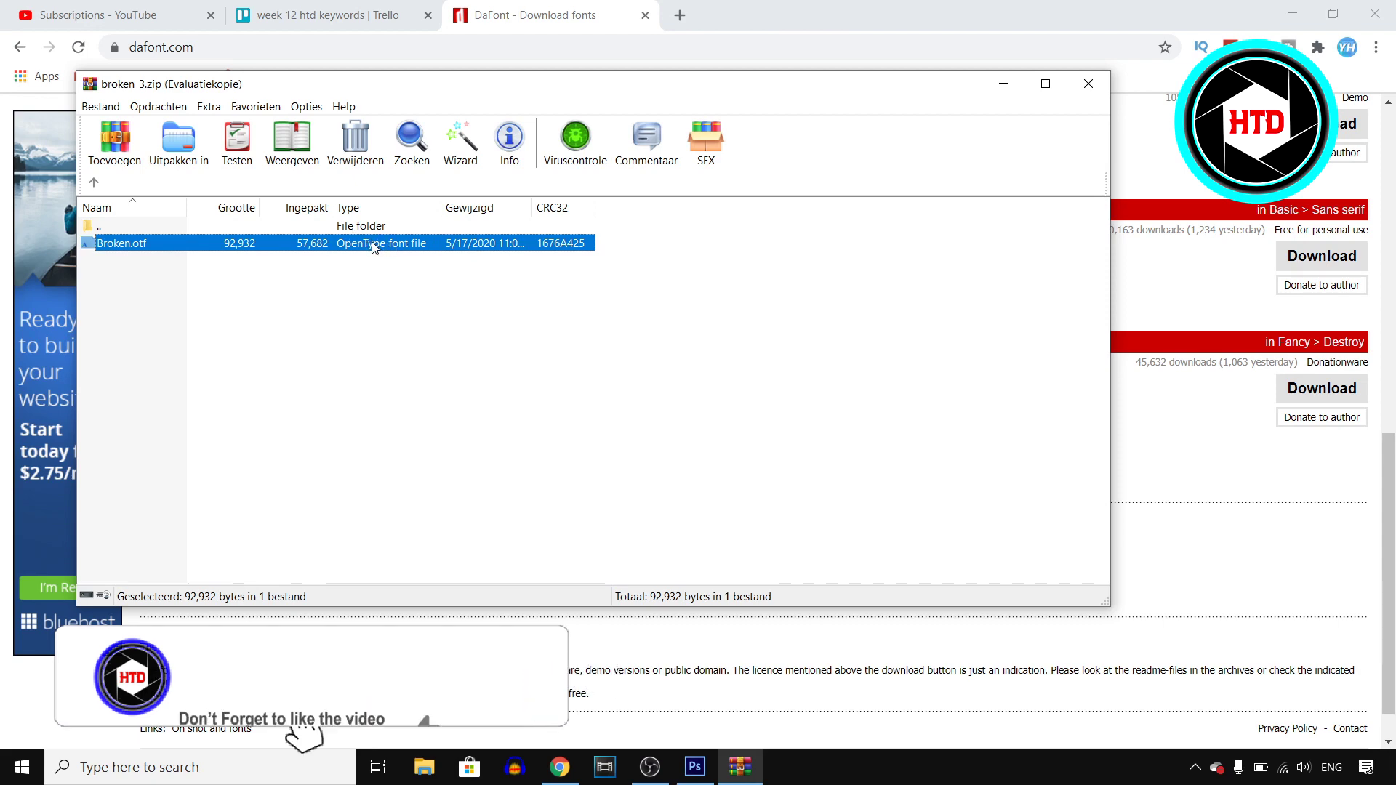
right_click(374, 248)
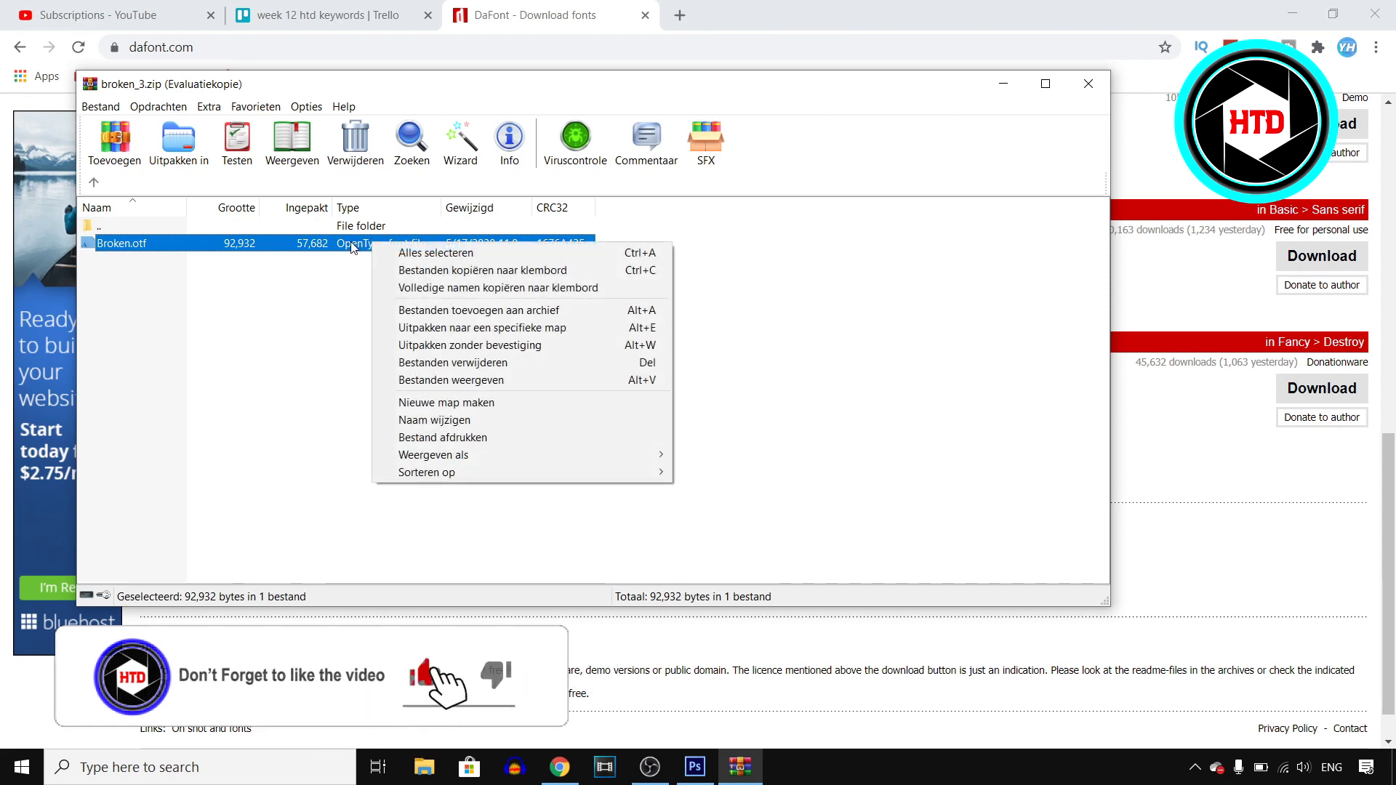
click(384, 256)
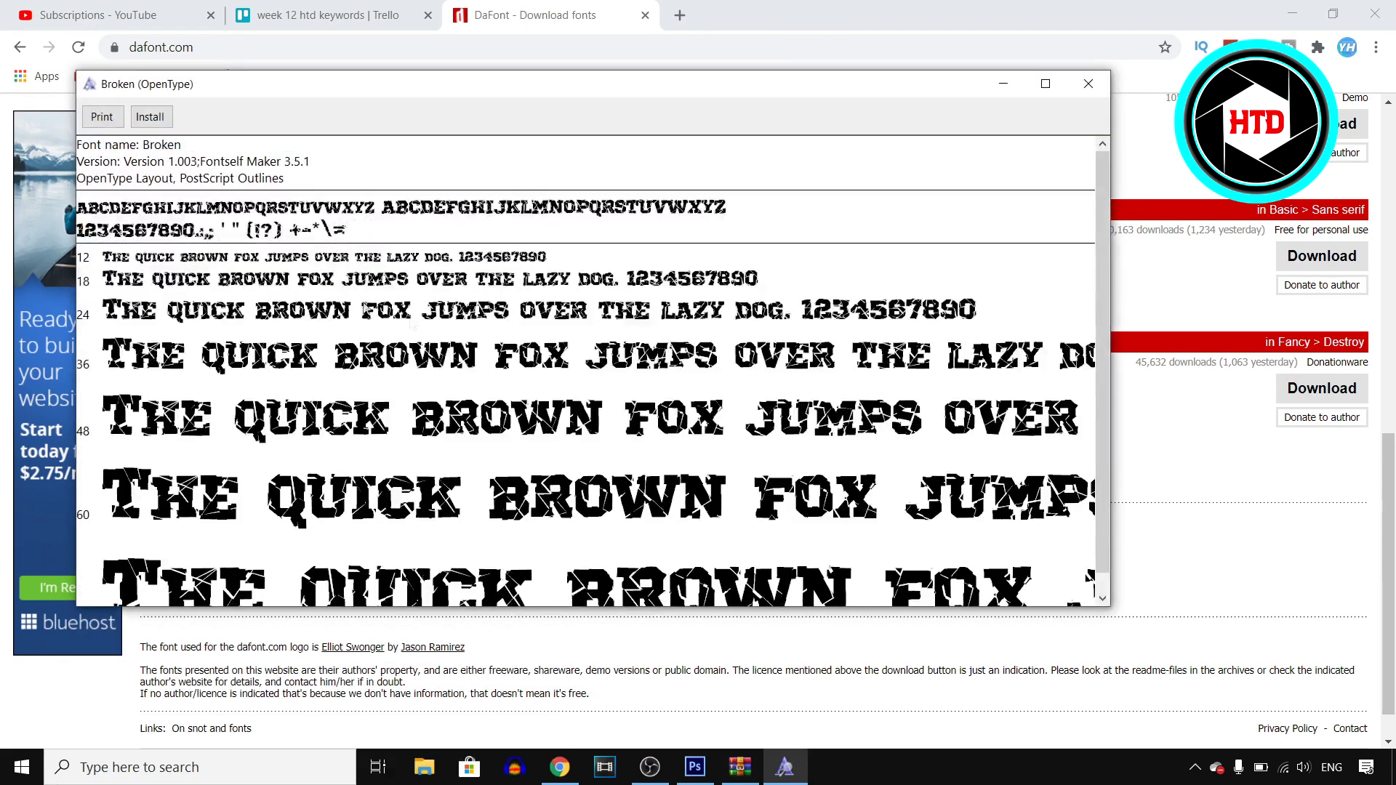
- Install the Broken font from the viewer and bring Photoshop's beach photo back
click(151, 117)
click(694, 767)
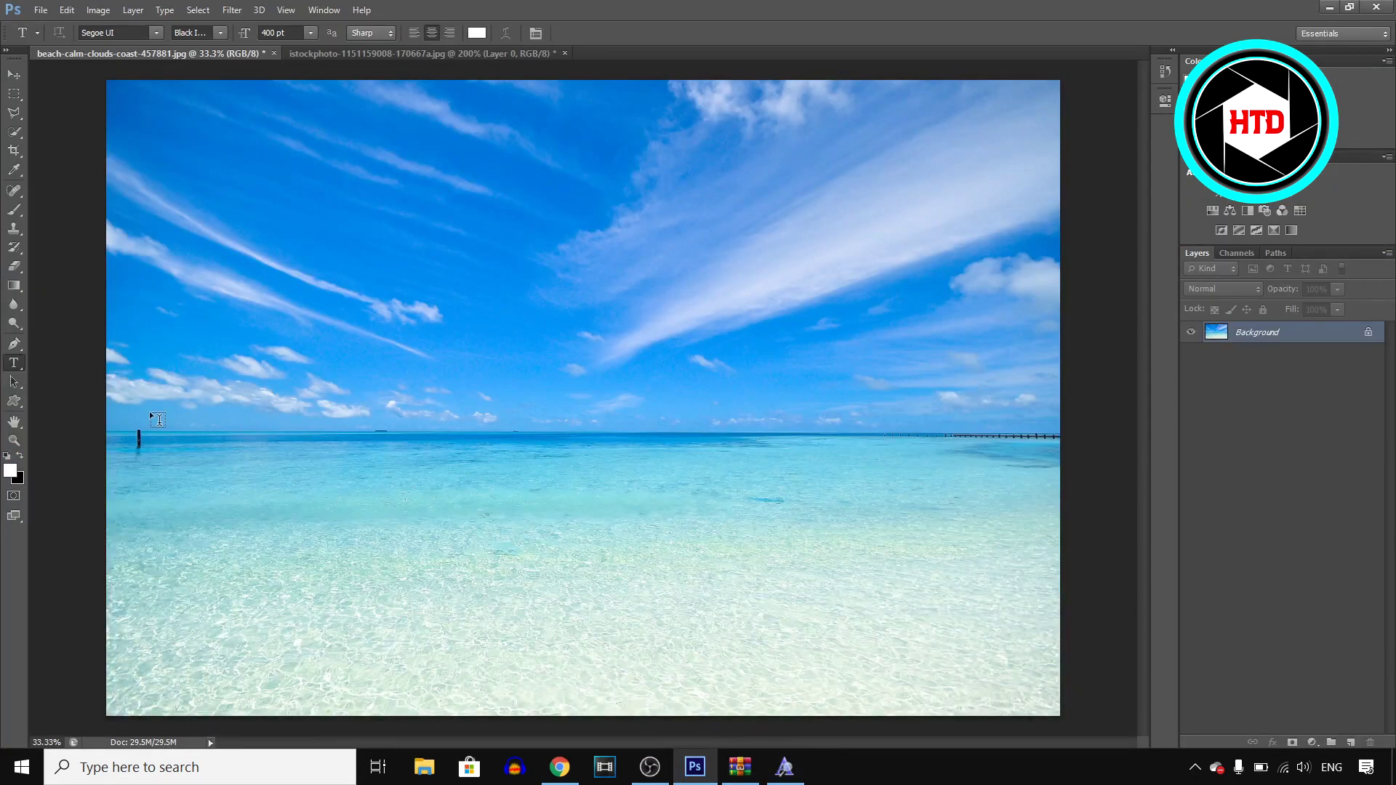
- Place white 'huh' text on the left of the beach photo and reselect it
click(279, 445)
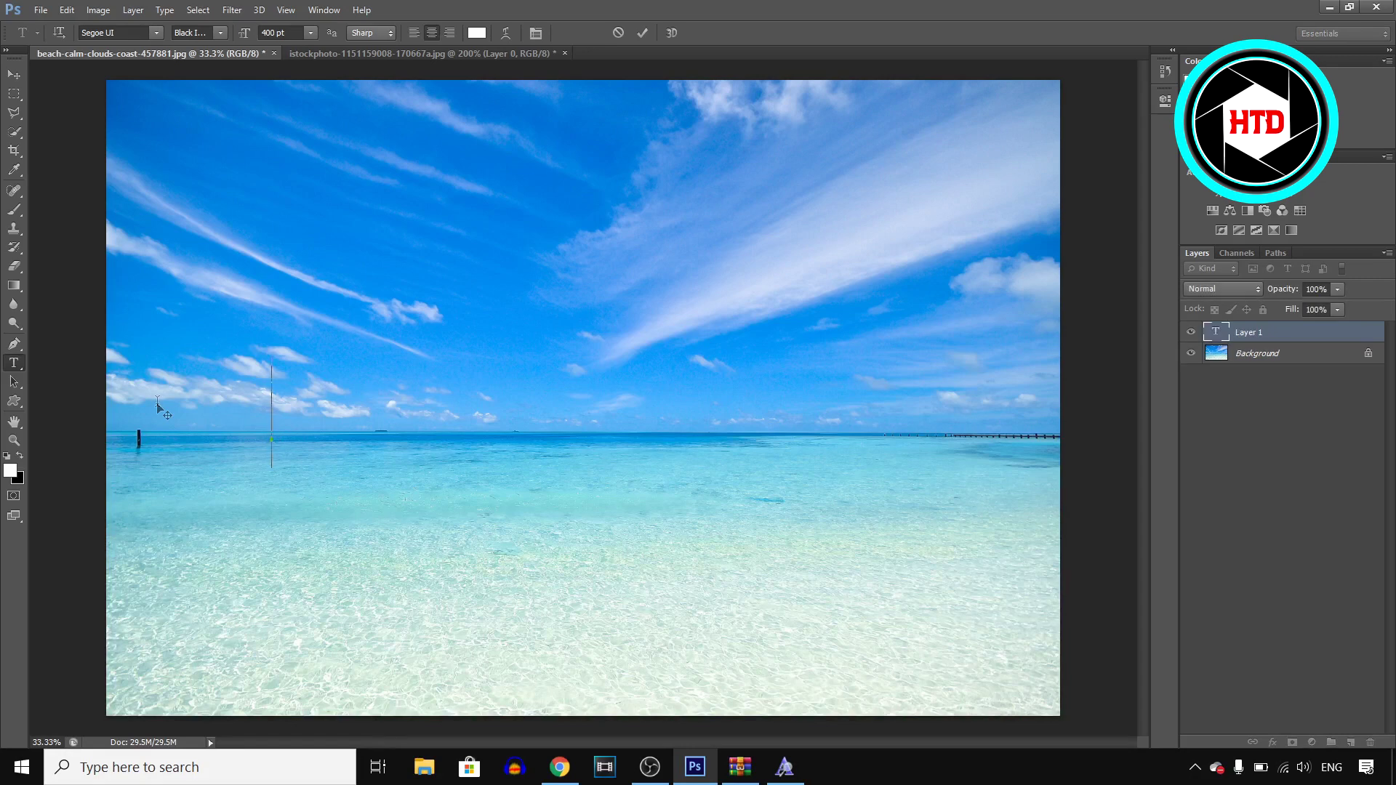
text(huh)
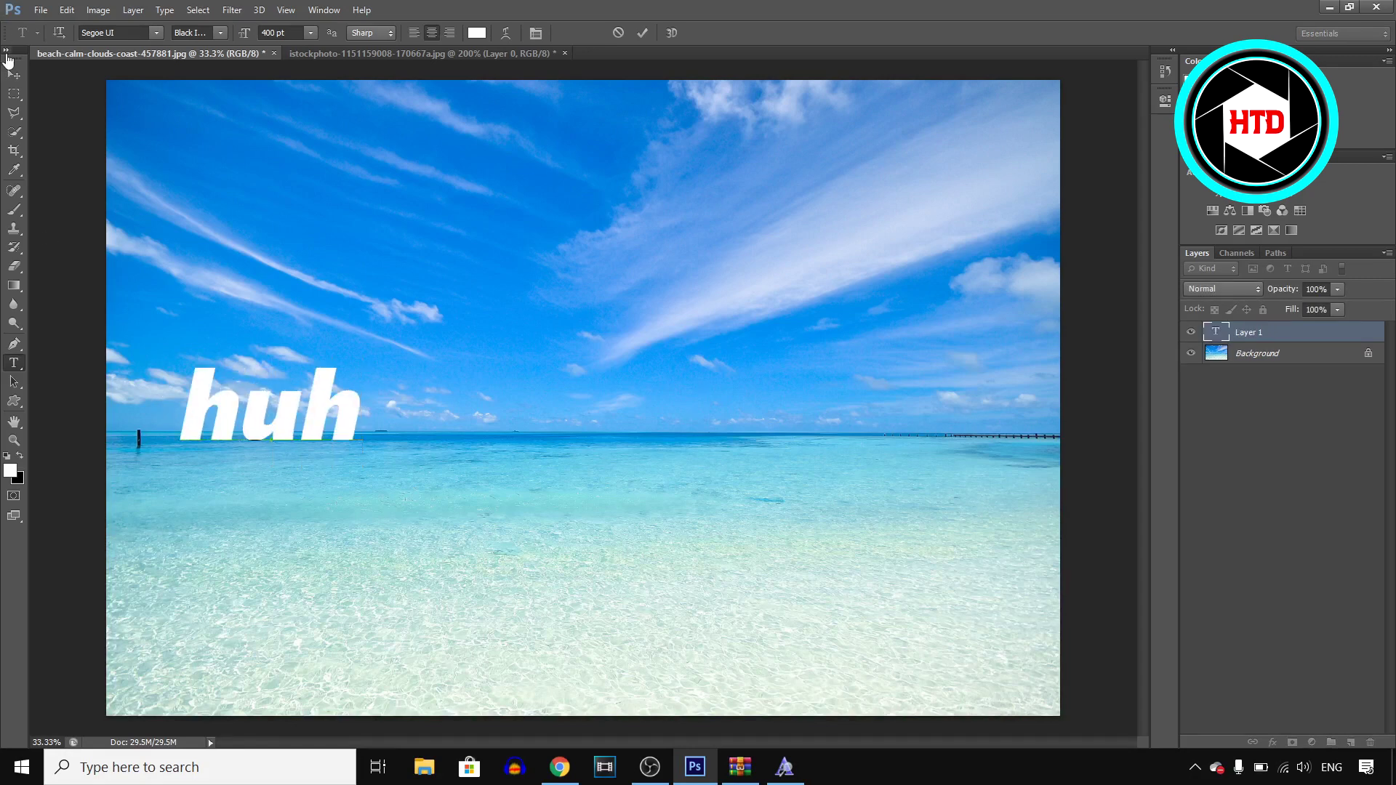
click(14, 72)
key(t)
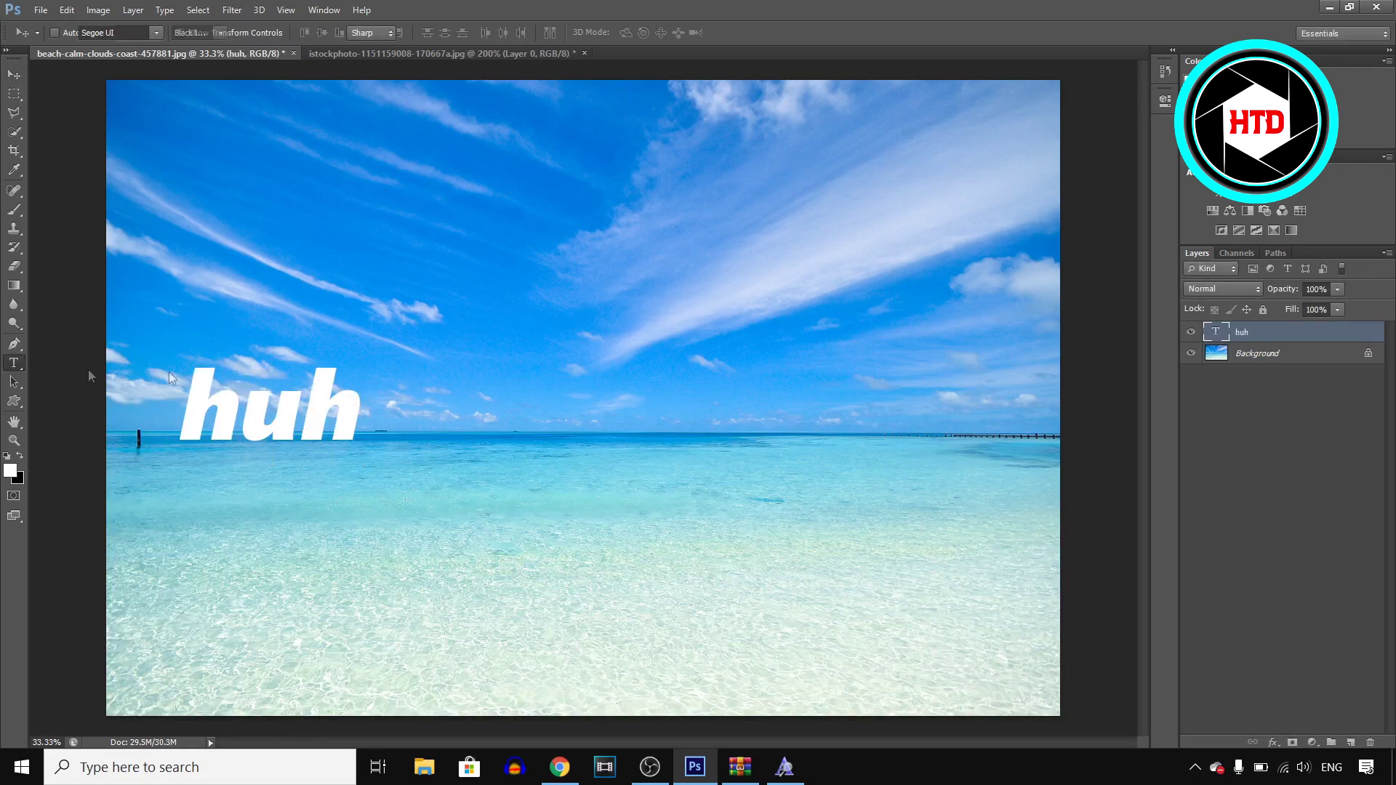
double_click(1216, 332)
click(159, 32)
scroll(197, 219, up, 5)
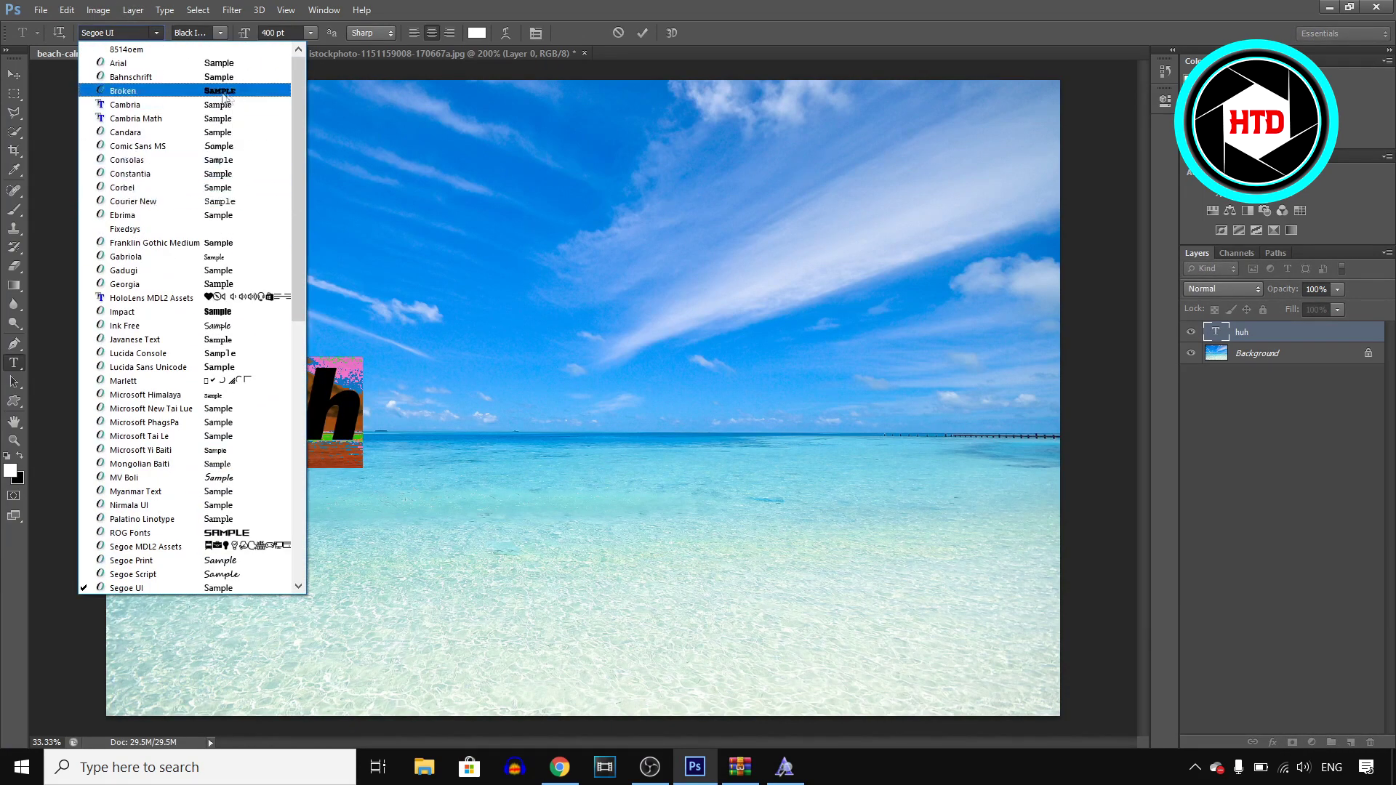
- Set the huh text in the Broken font, then clear the text selection
click(199, 91)
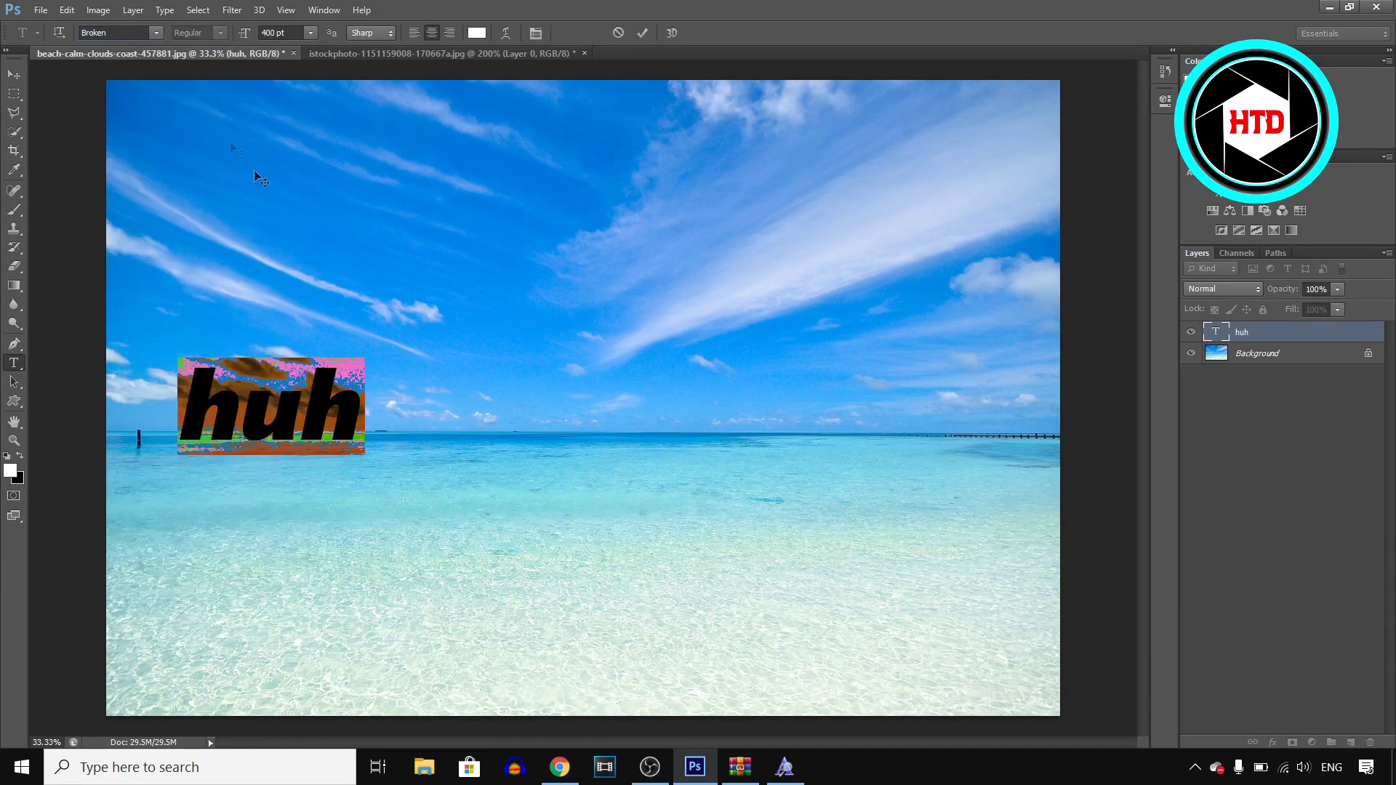
drag(349, 401, 171, 392)
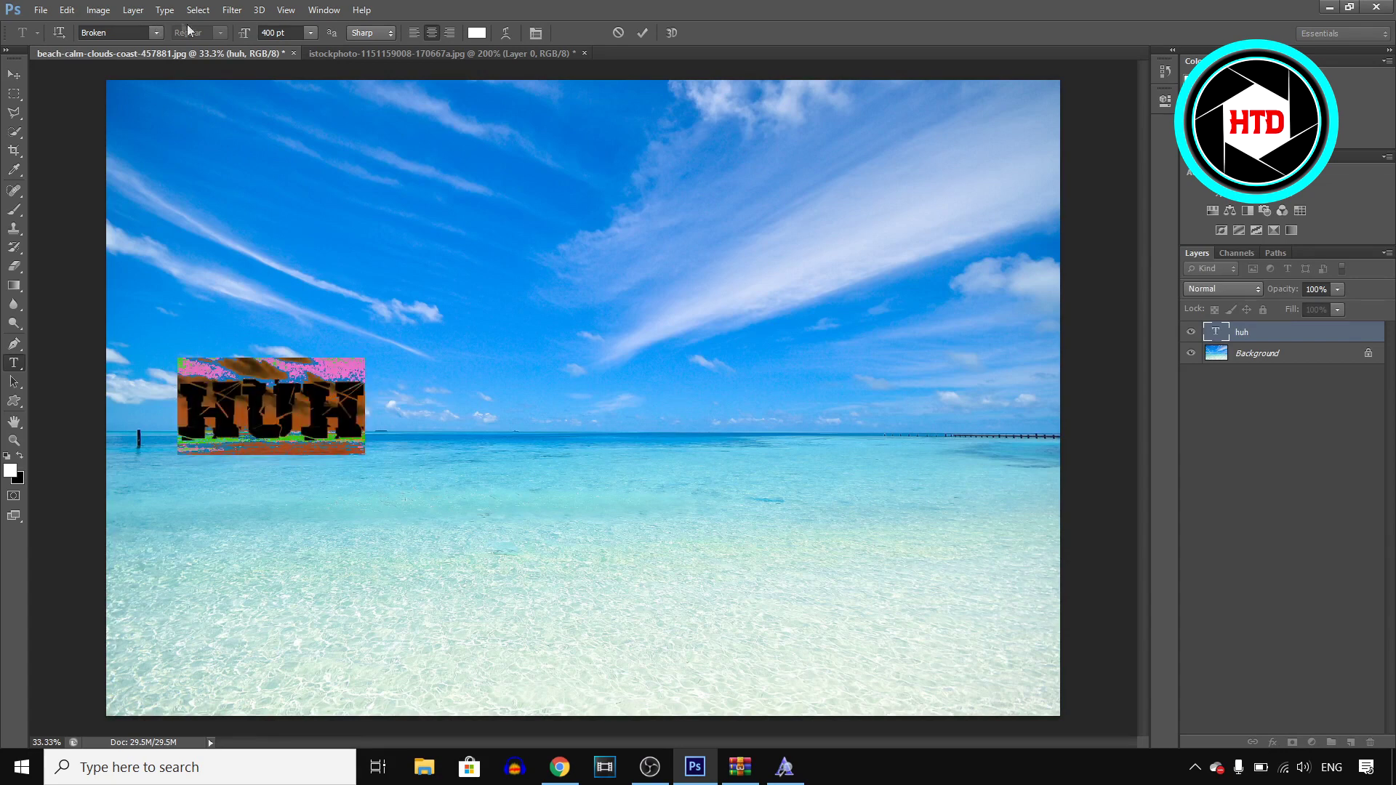
click(319, 425)
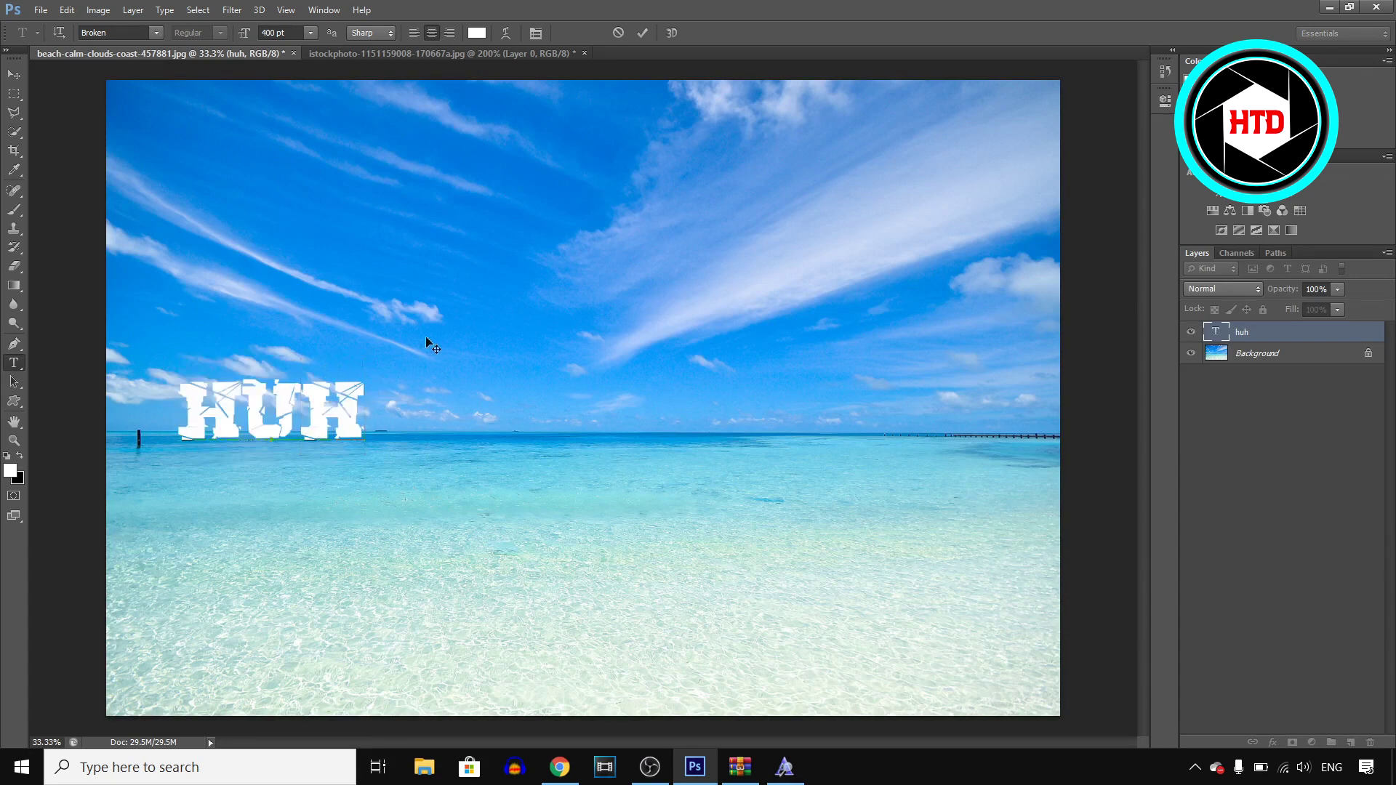
key(ctrl+t)
- Scale the HUH text up across the sky, commit it, and nudge it upward
drag(369, 359, 992, 103)
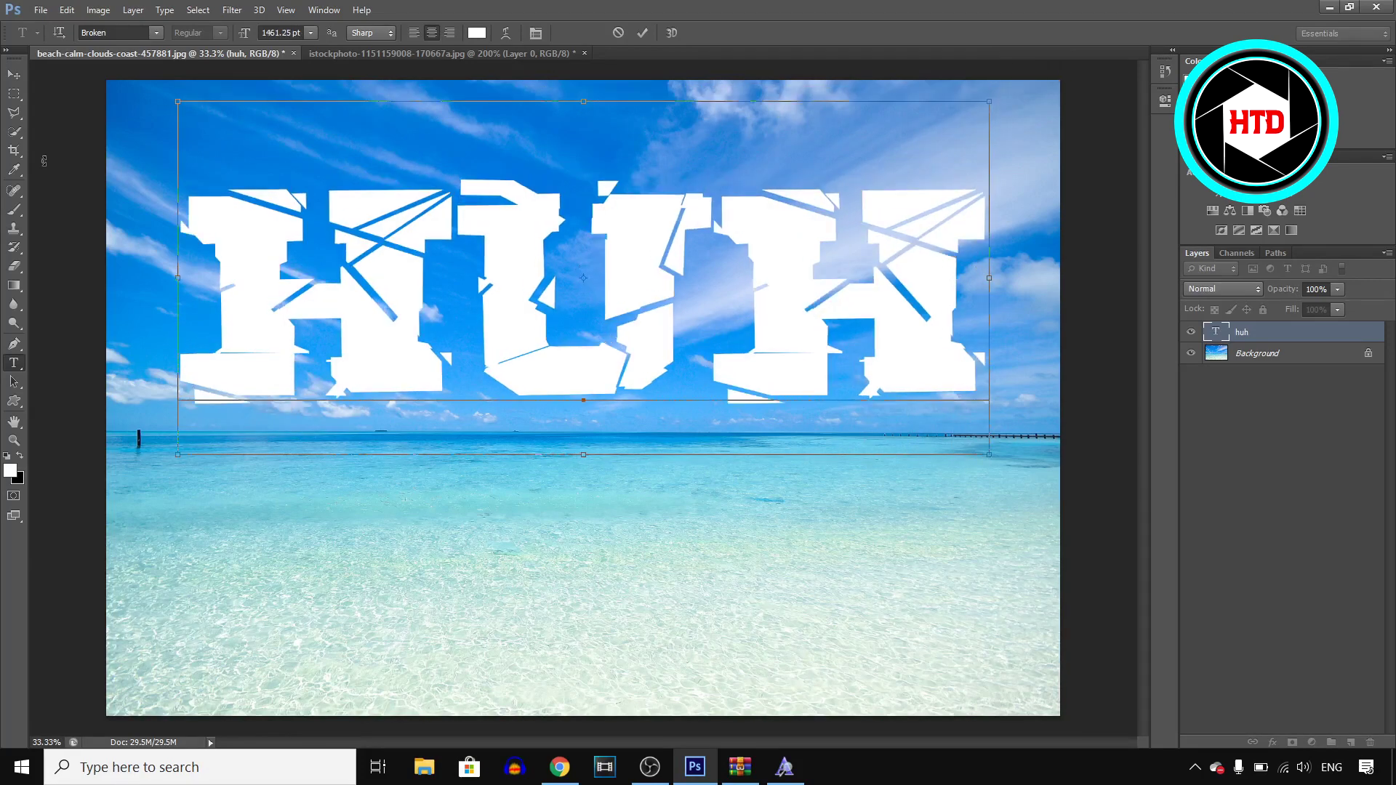
key(Return)
key(v)
mouse_move(728, 314)
mouse_down()
mouse_move(729, 409)
mouse_move(730, 275)
mouse_up()
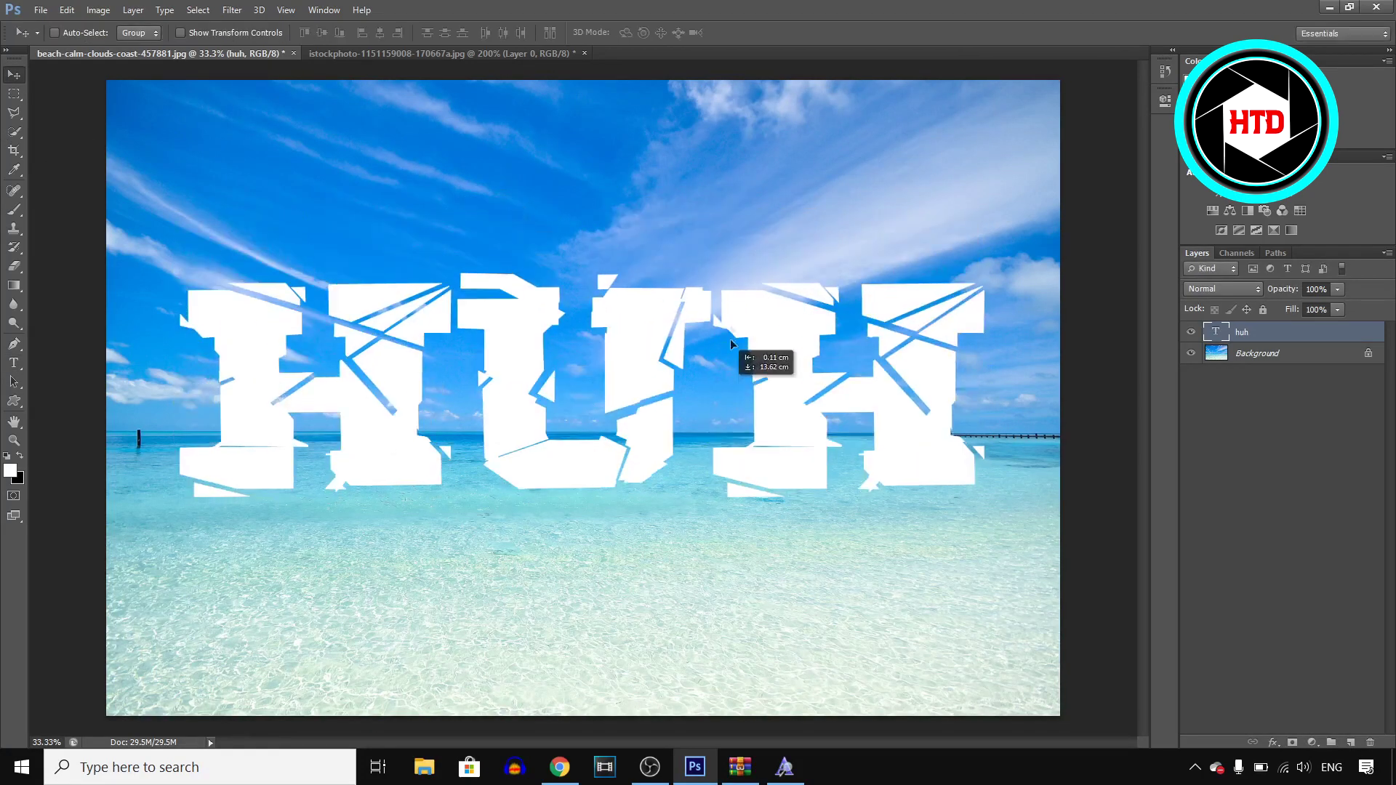